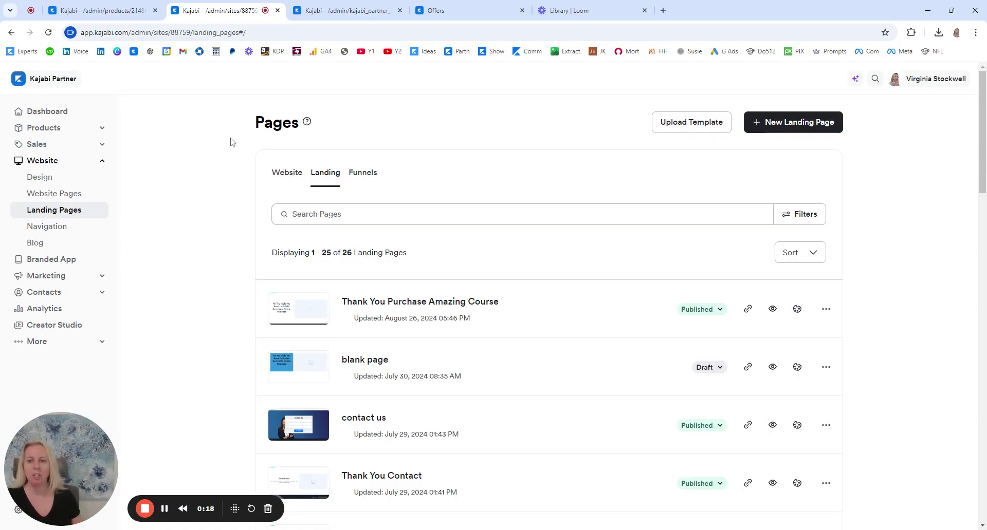
# Duplicate the draft landing page named "template"
pyautogui.moveTo(88, 458)
pyautogui.moveTo(75, 454); pyautogui.dragTo(834, 186)
pyautogui.scroll(-4, 170, 273)
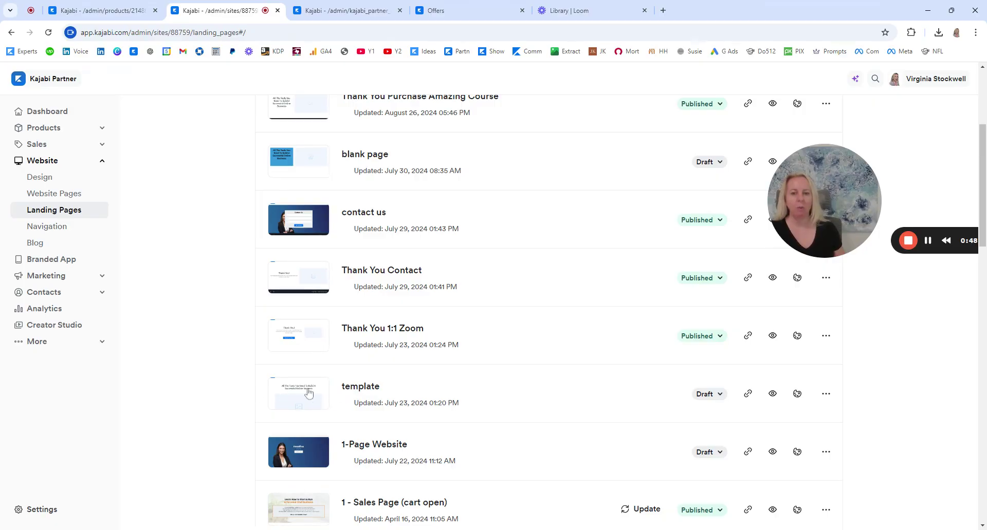
pyautogui.click(826, 394)
pyautogui.click(753, 277)
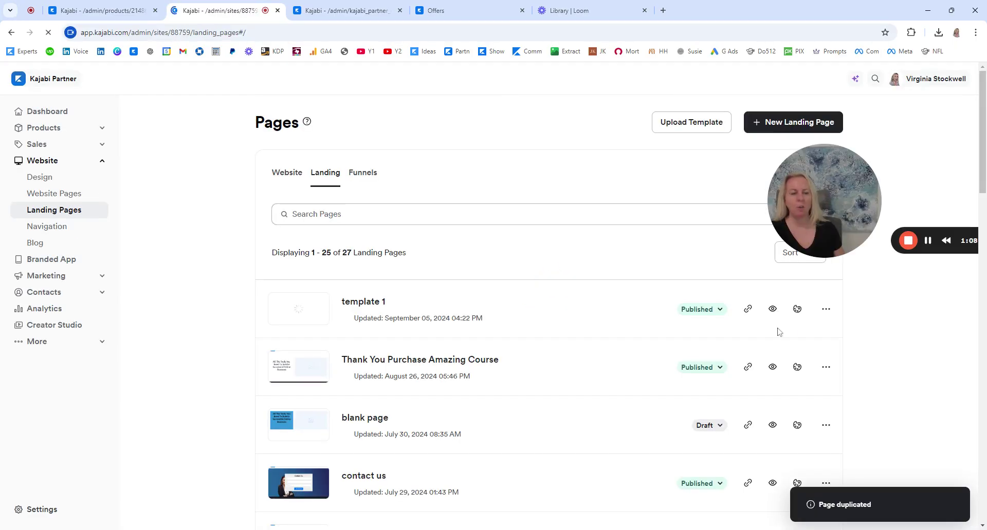
# Edit the details of the duplicated "template 1" page, setting its title to Privacy Policy and its URL slug to privacy-policy
pyautogui.click(825, 311)
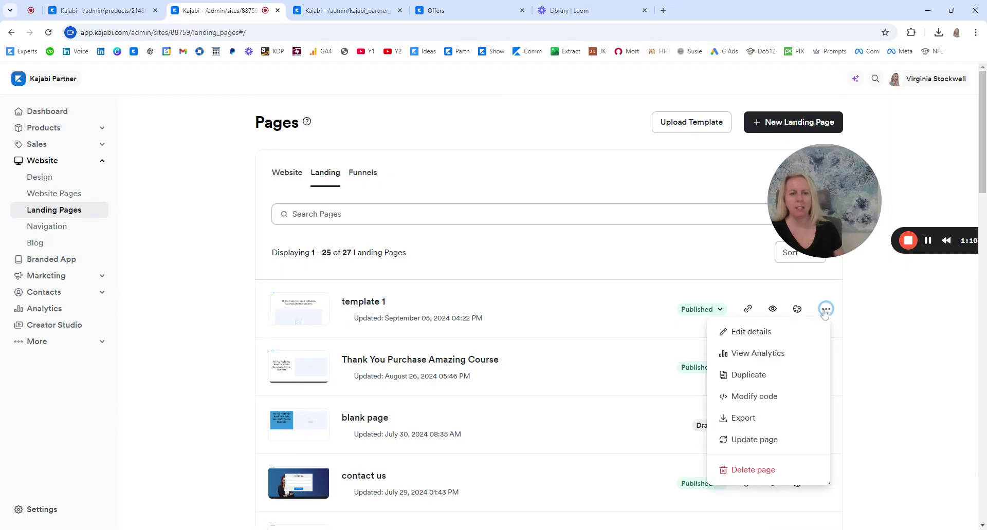
pyautogui.click(756, 332)
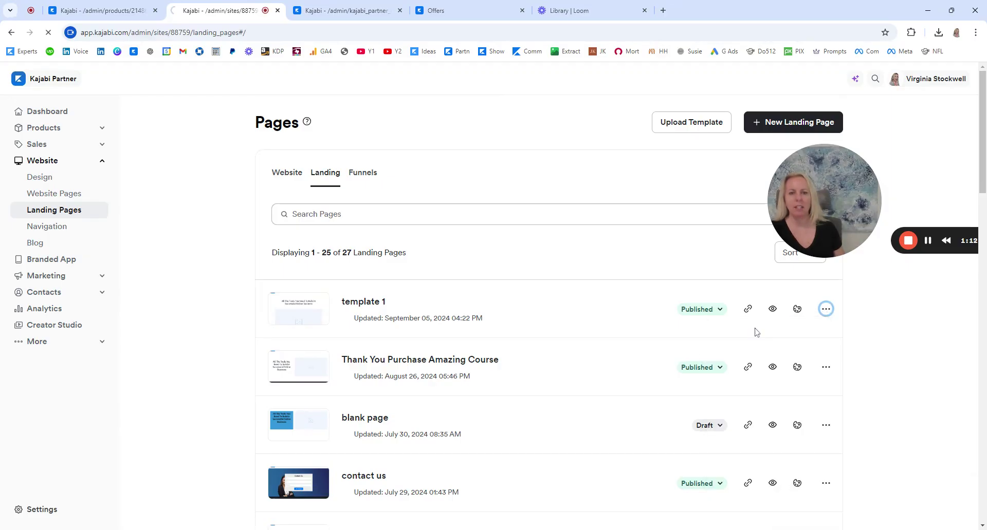
pyautogui.tripleClick(496, 192)
pyautogui.write('pl')
pyautogui.press('BackSpace')
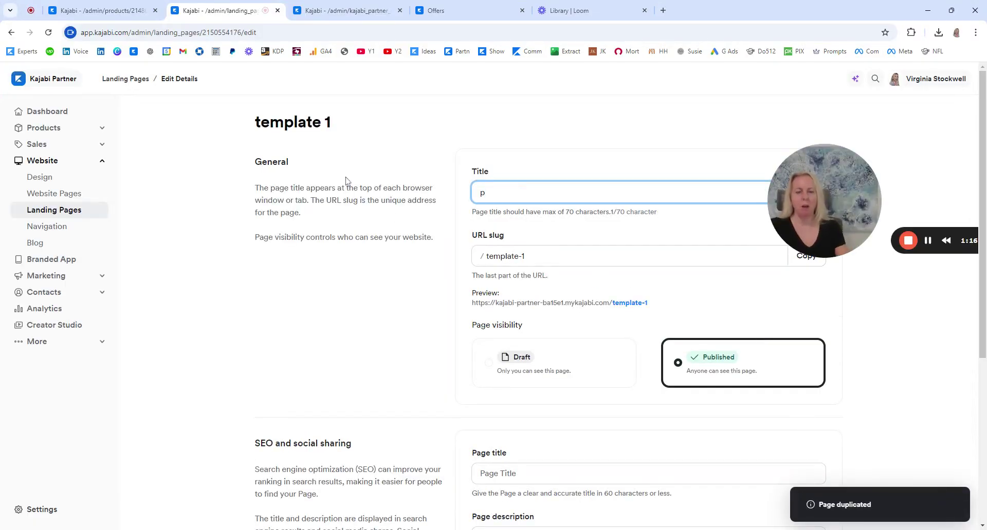
pyautogui.write('rivacy Policy')
pyautogui.press('Tab')
pyautogui.write('privacy-policy')
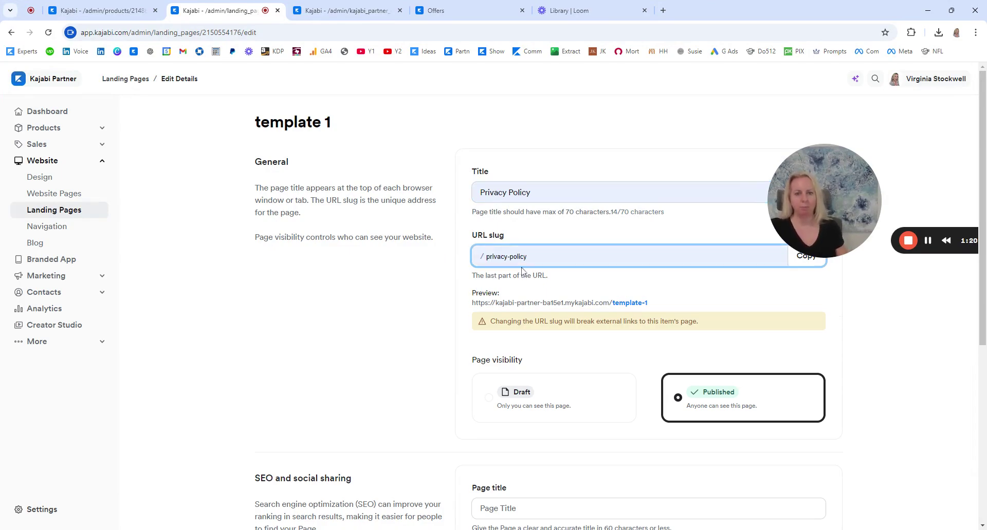
# Hide the Privacy Policy page from search results and save its details
pyautogui.scroll(-6, 879, 472)
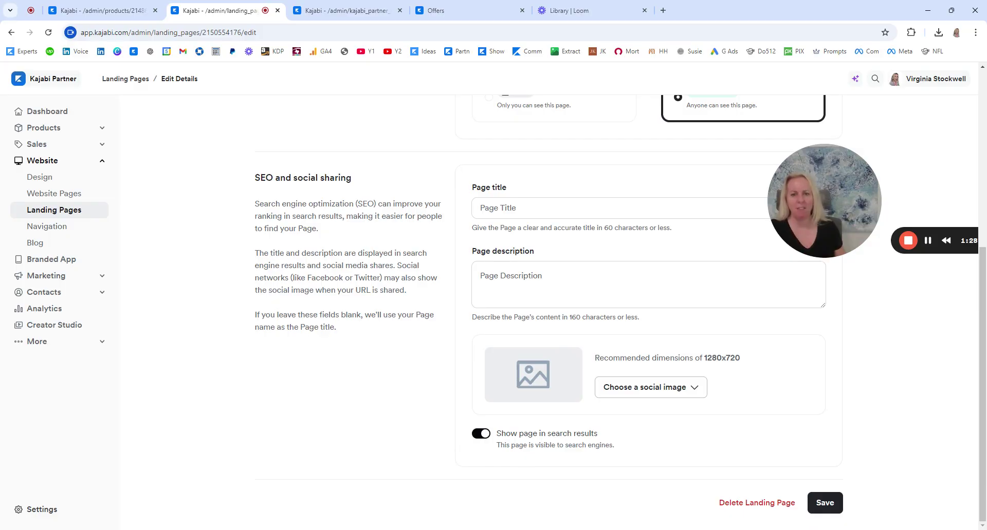
pyautogui.click(481, 434)
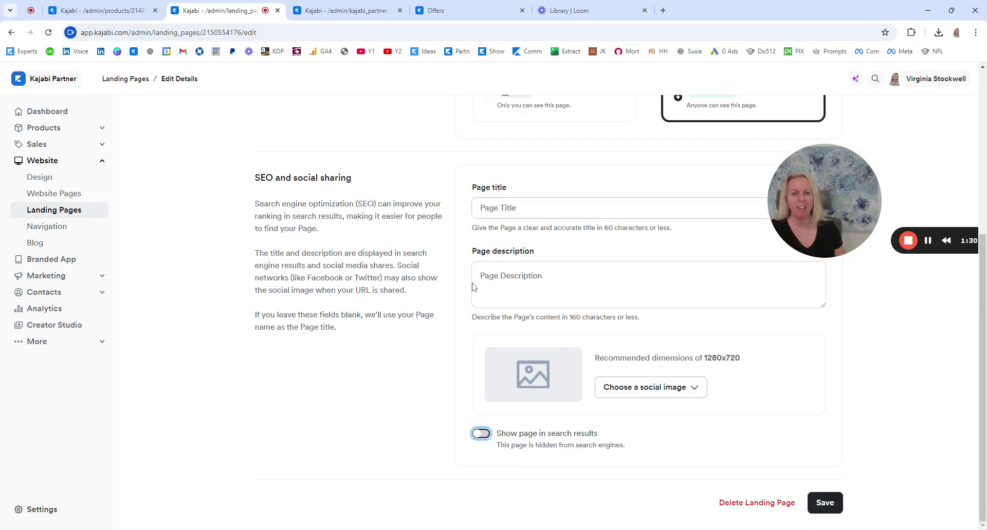
pyautogui.click(826, 502)
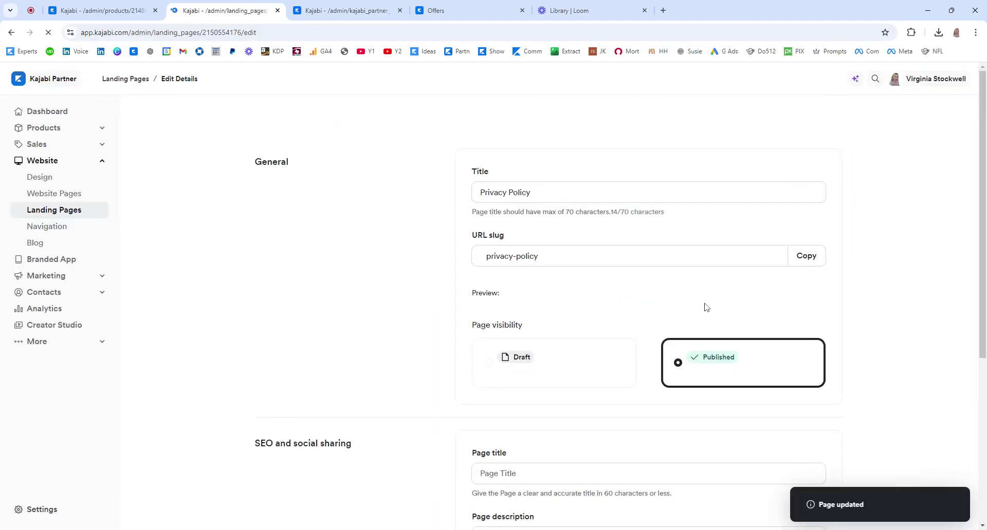
# Open the Privacy Policy landing page in the page editor and delete the image block from its Hero section
pyautogui.click(132, 84)
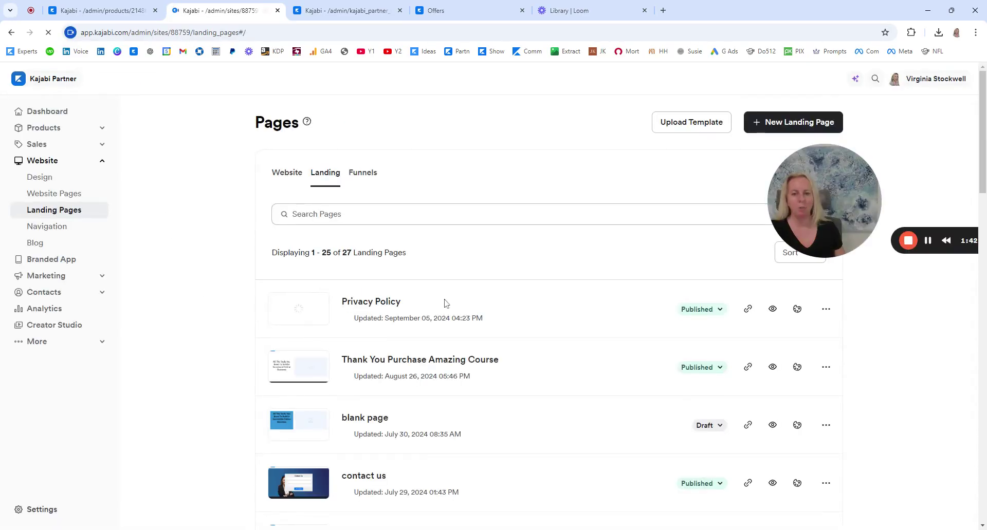
pyautogui.click(798, 309)
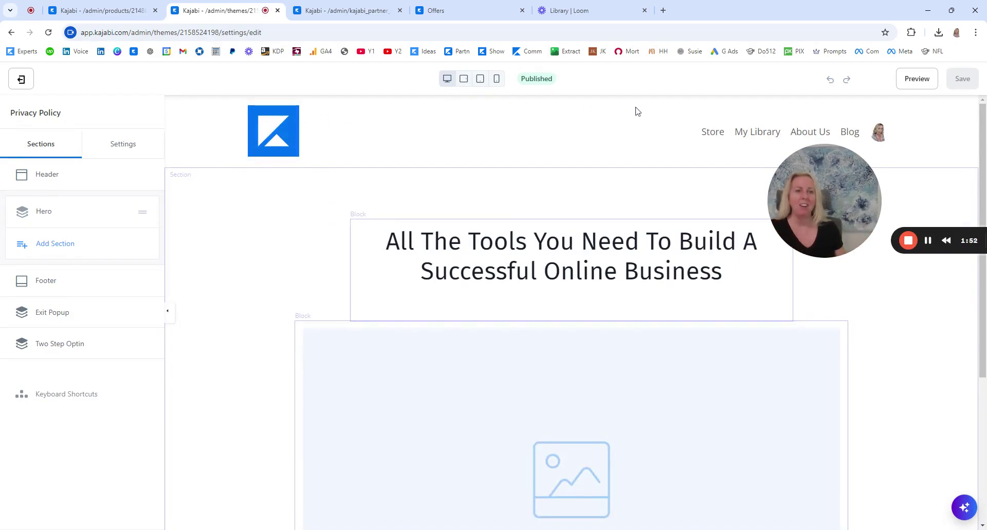
pyautogui.scroll(-5, 634, 110)
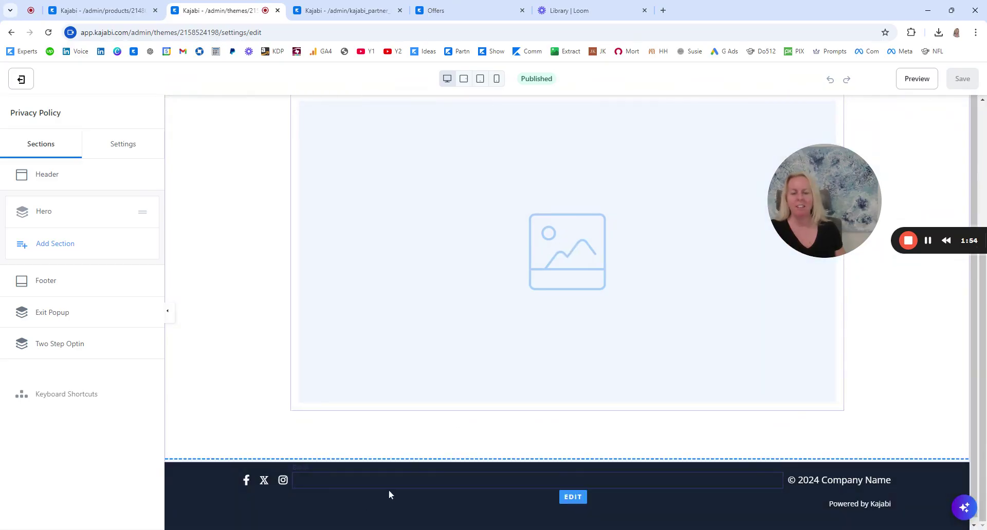
pyautogui.scroll(3, 388, 491)
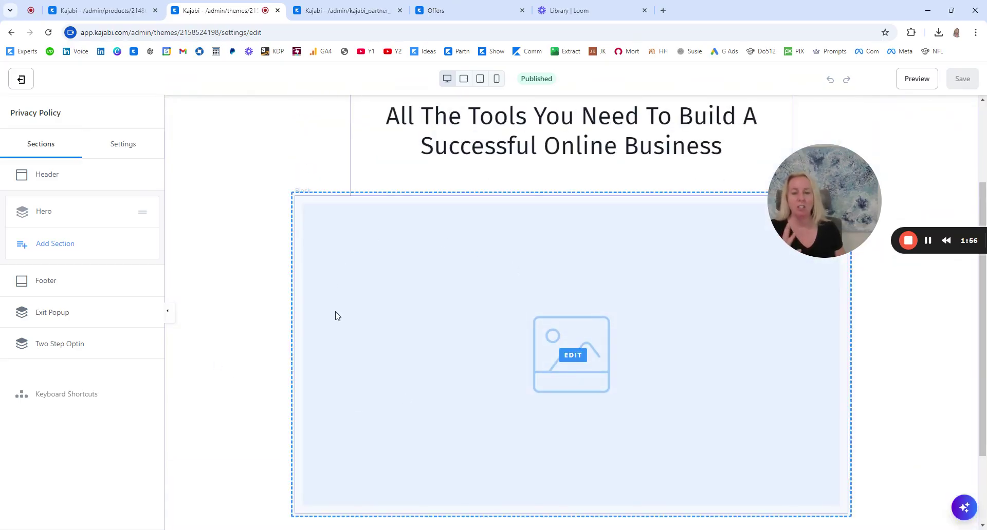
pyautogui.click(402, 355)
pyautogui.scroll(-5, 103, 396)
pyautogui.click(85, 515)
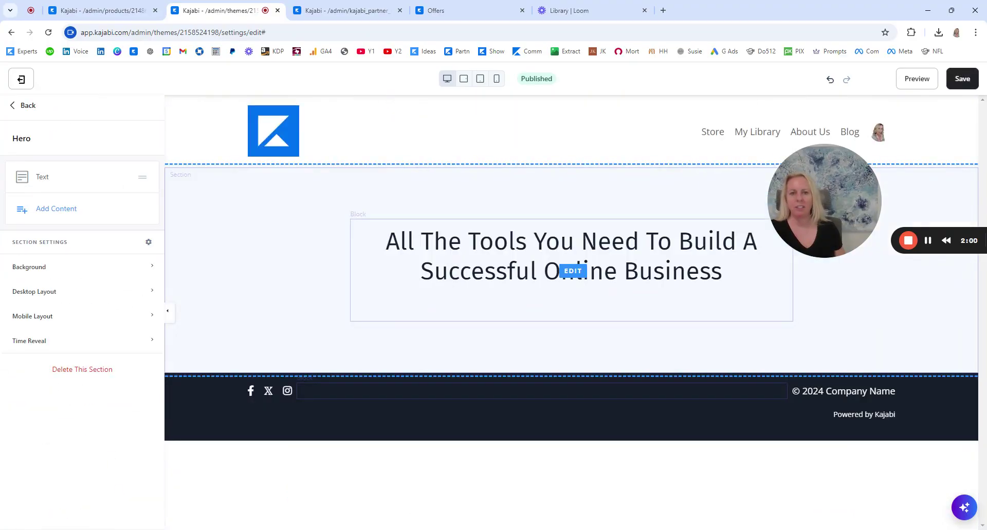
# Set the Hero text block's width to 10 columns, fill it with repeated copies of its heading as placeholder text, and save
pyautogui.click(573, 271)
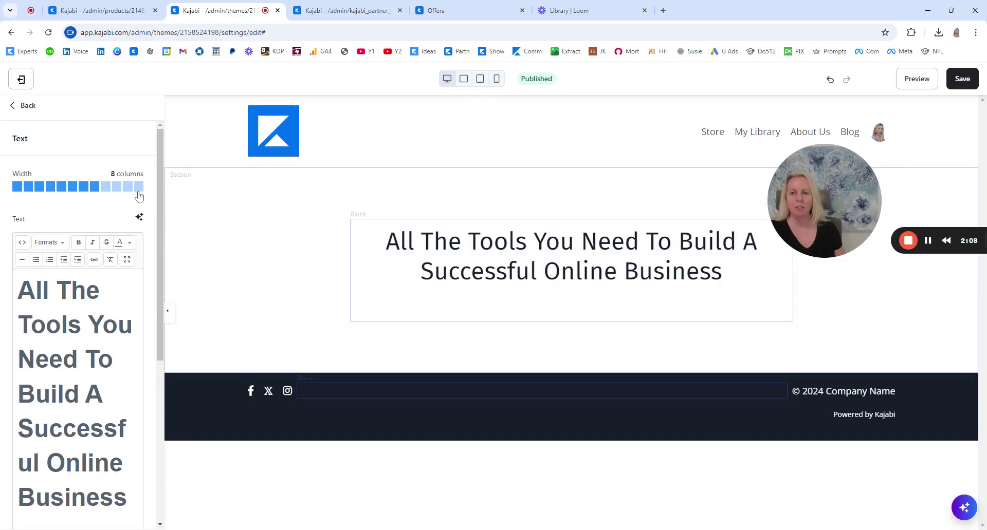
pyautogui.click(116, 187)
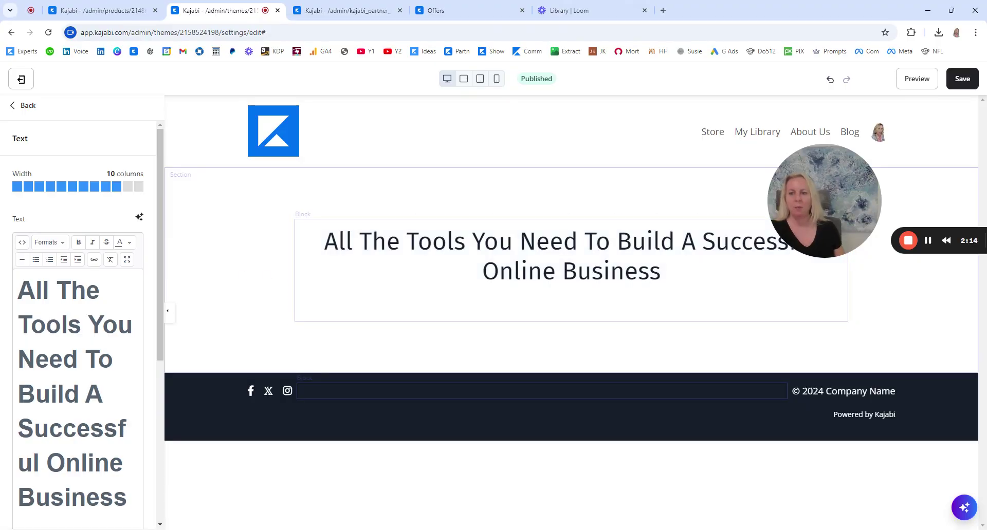
pyautogui.hotkey('ctrl', 'a')
pyautogui.hotkey('ctrl', 'c')
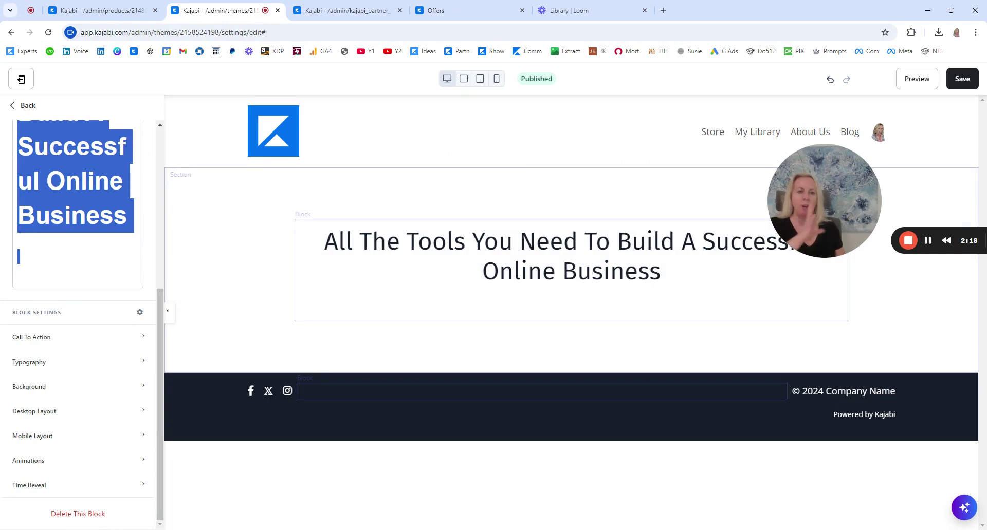
pyautogui.press('Right')
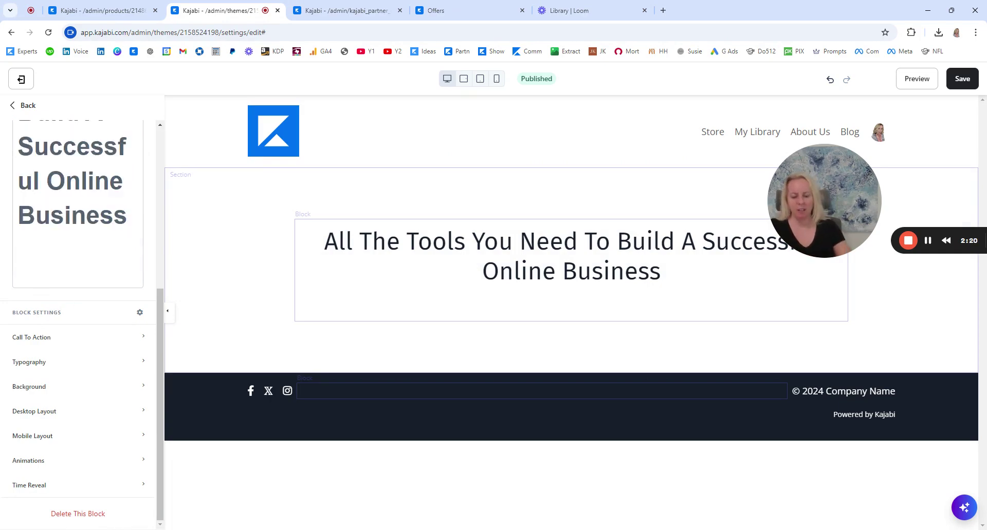
pyautogui.hotkey('ctrl', 'v')
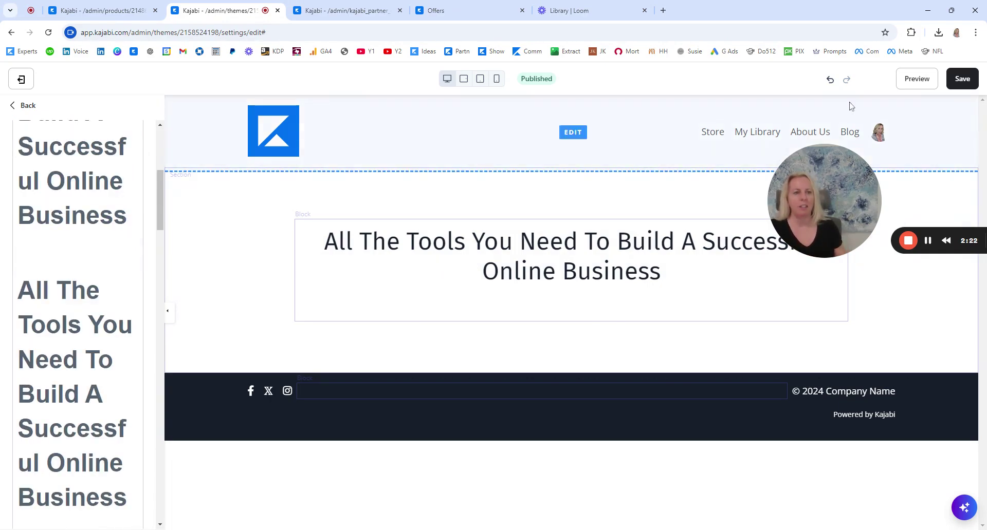
pyautogui.click(953, 86)
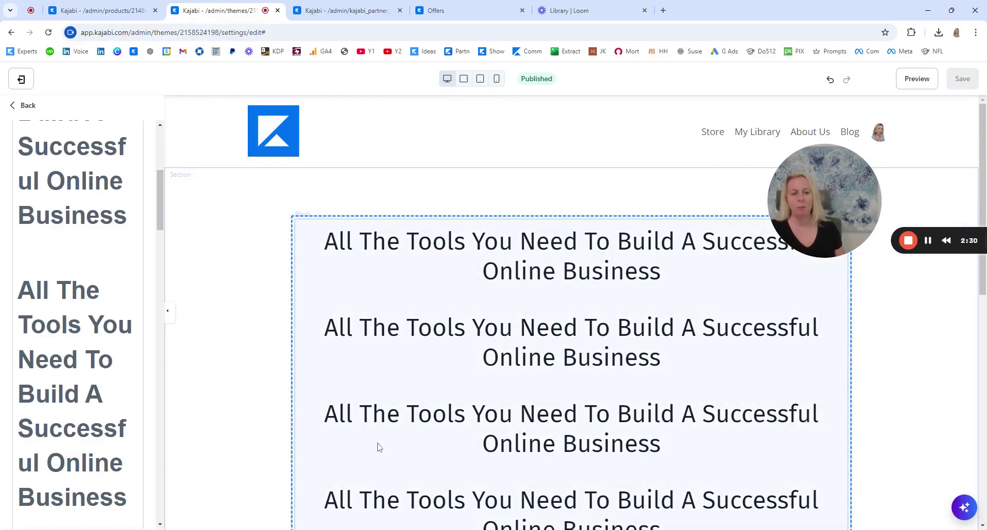
# Select all the text in the Hero text block and align it left
pyautogui.scroll(5, 42, 239)
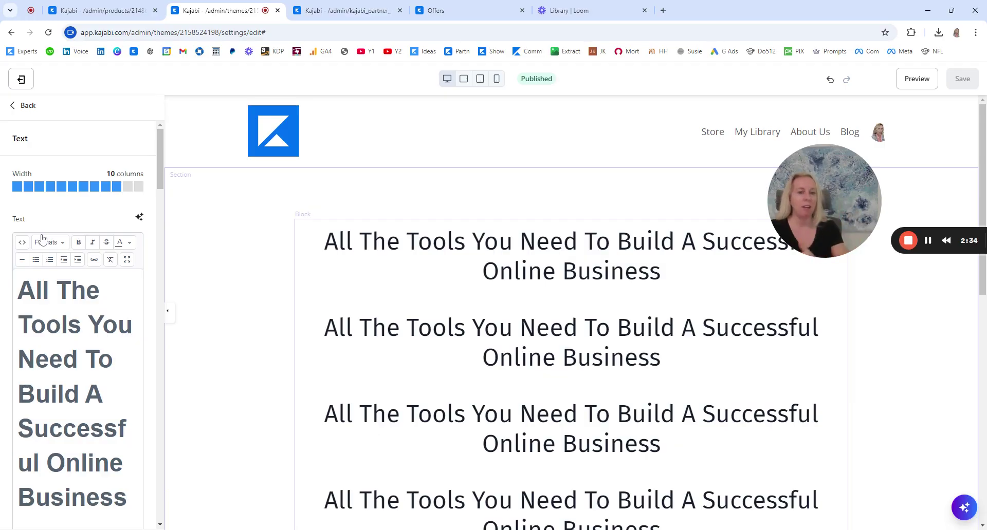
pyautogui.moveTo(35, 291); pyautogui.dragTo(125, 529)
pyautogui.scroll(15, 77, 324)
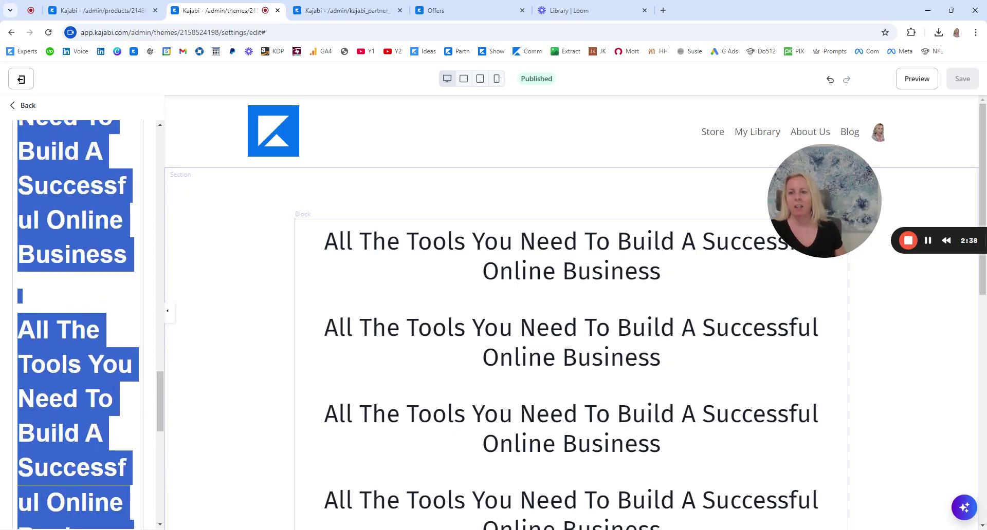
pyautogui.scroll(5, 77, 324)
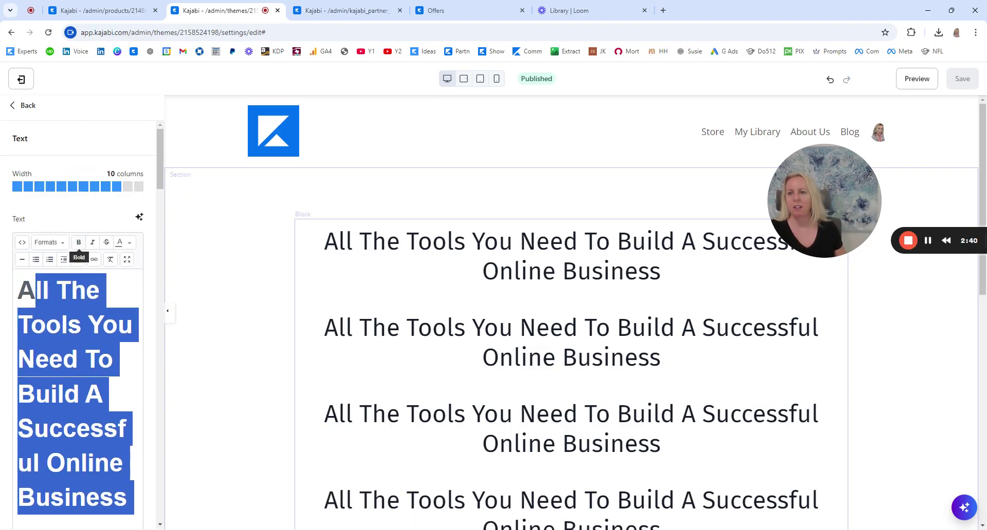
pyautogui.click(56, 244)
pyautogui.moveTo(65, 325)
pyautogui.click(139, 322)
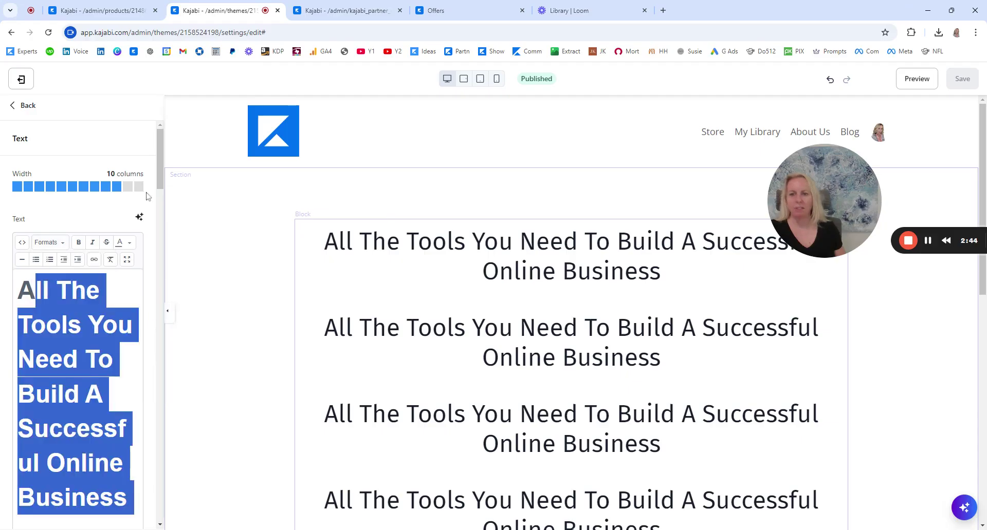
pyautogui.click(88, 81)
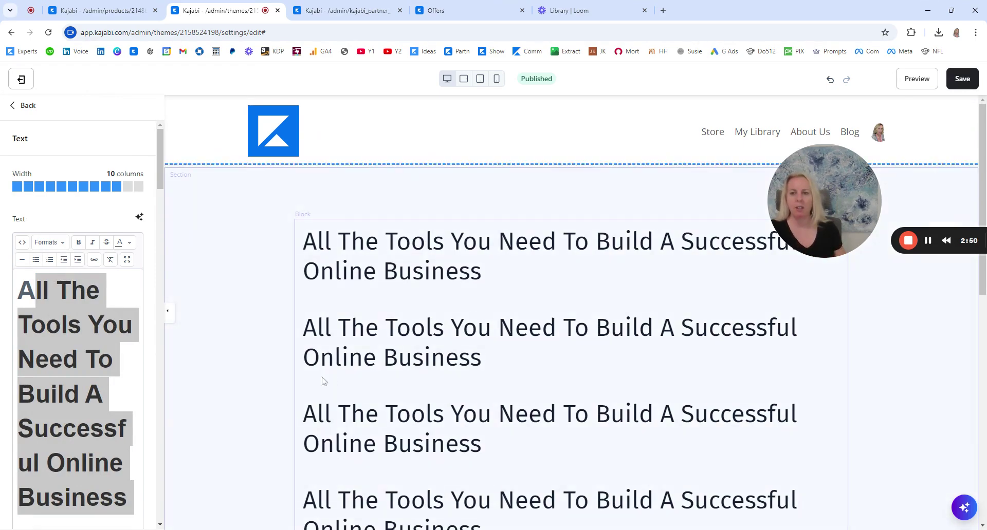
# Widen the text editing panel, save the page, and narrow the panel again
pyautogui.moveTo(164, 360); pyautogui.dragTo(492, 359)
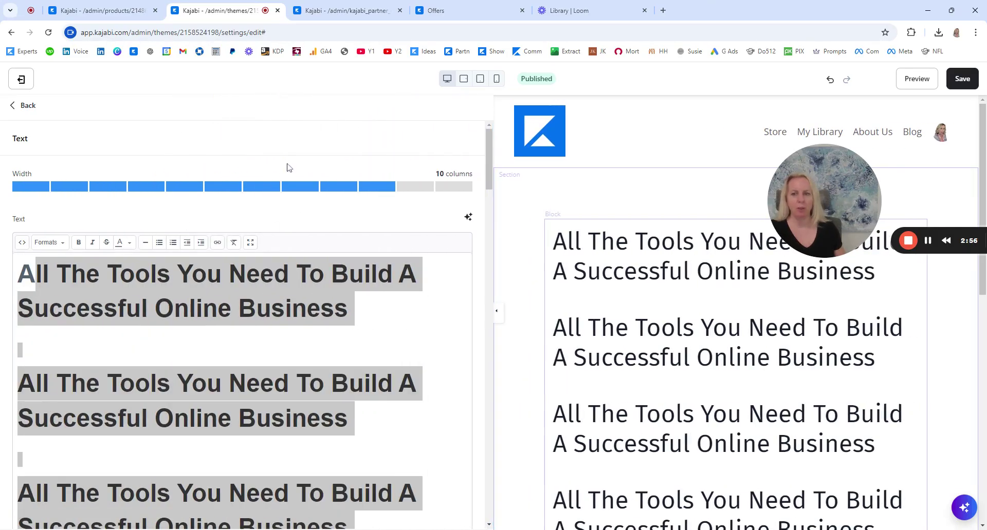
pyautogui.click(963, 79)
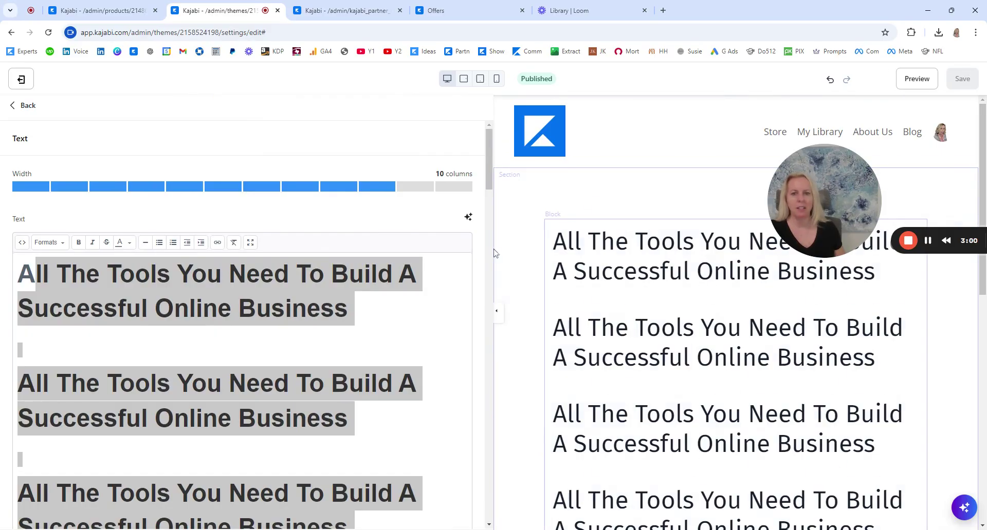
pyautogui.moveTo(494, 252); pyautogui.dragTo(205, 252)
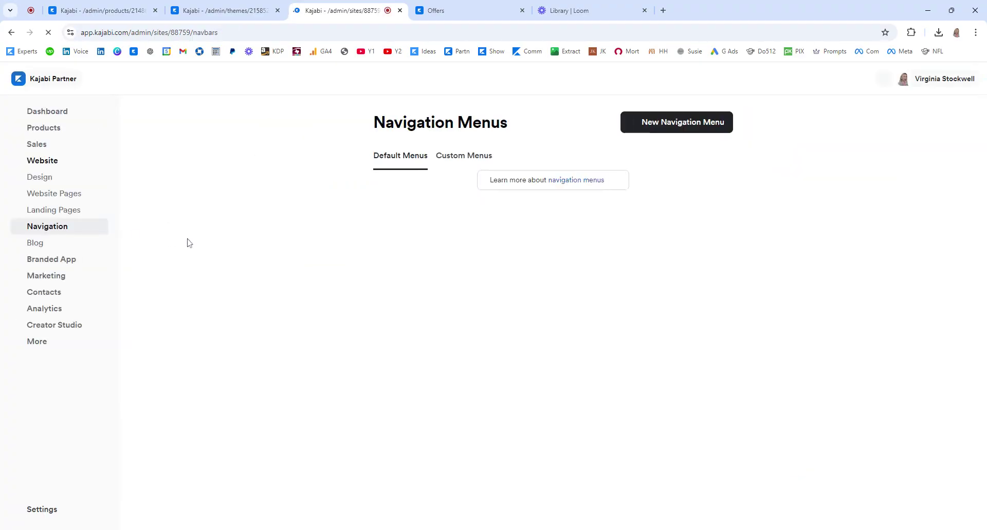
# Add the Privacy Policy page to the website's Footer navigation menu under the name Privacy Policy and save it
pyautogui.scroll(-2, 419, 436)
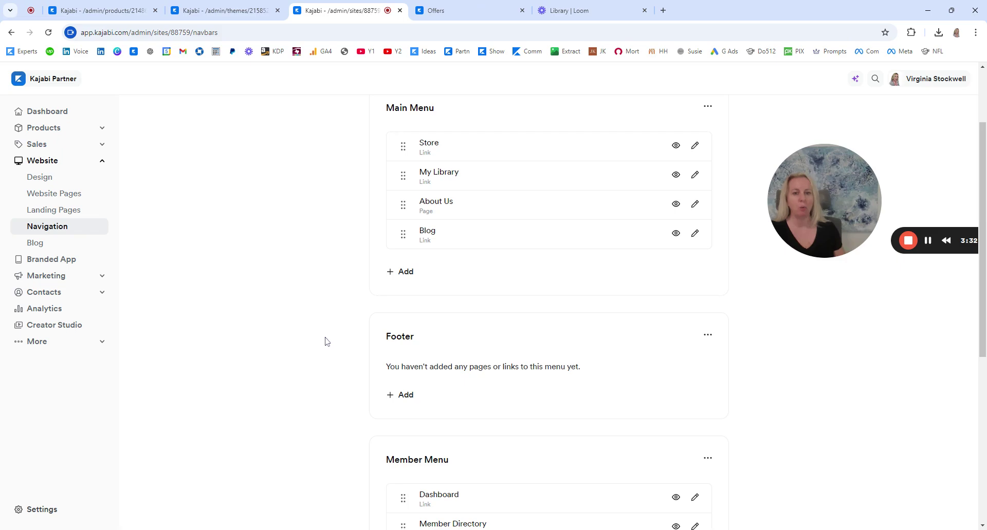
pyautogui.scroll(-1, 342, 349)
pyautogui.click(406, 345)
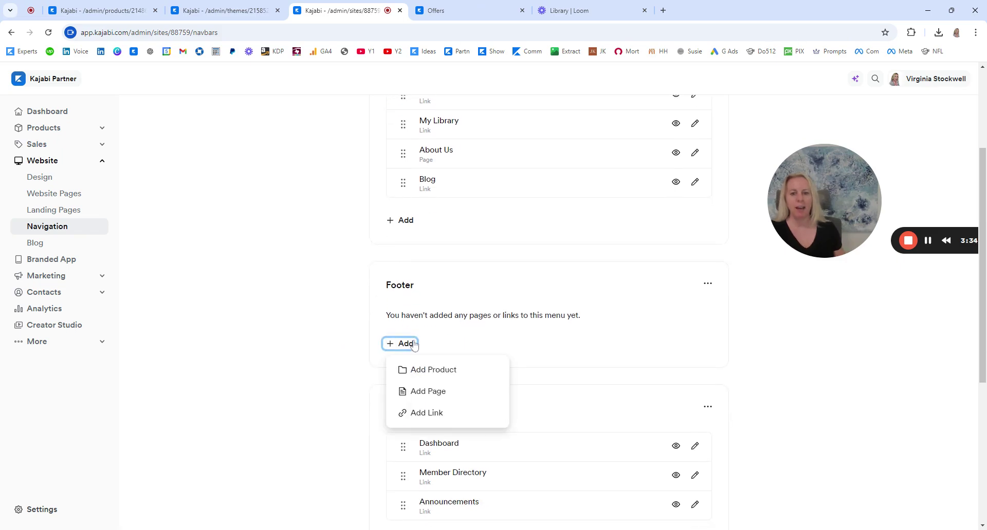
pyautogui.click(441, 396)
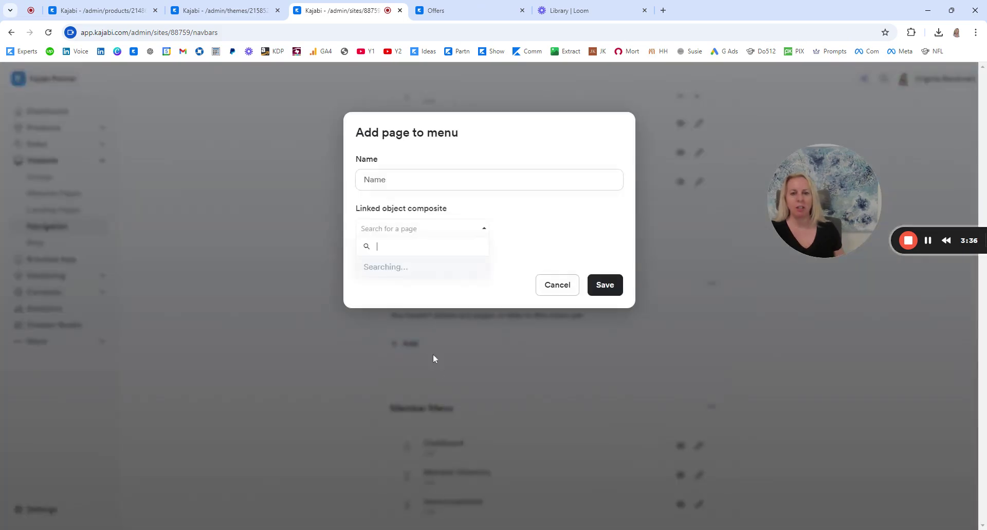
pyautogui.scroll(-3, 388, 319)
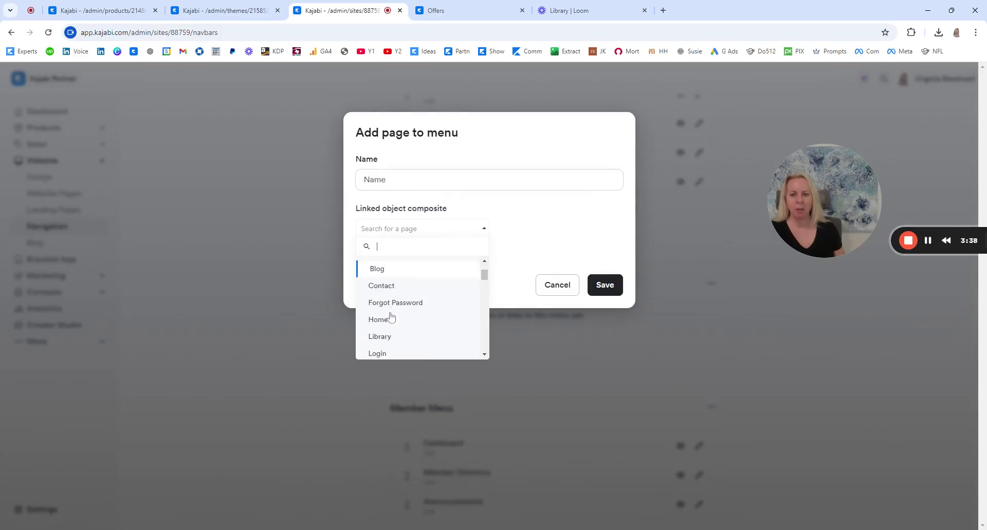
pyautogui.scroll(-10, 391, 316)
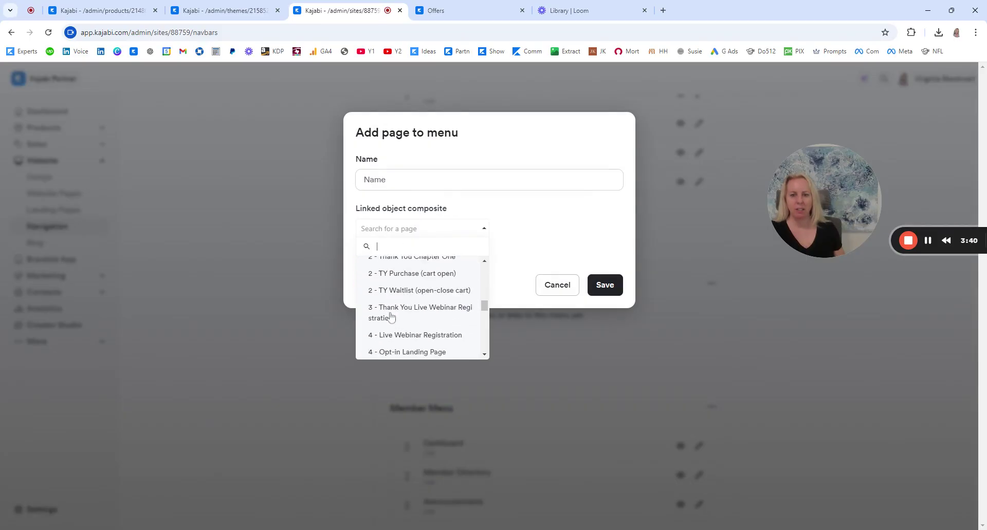
pyautogui.write('priv')
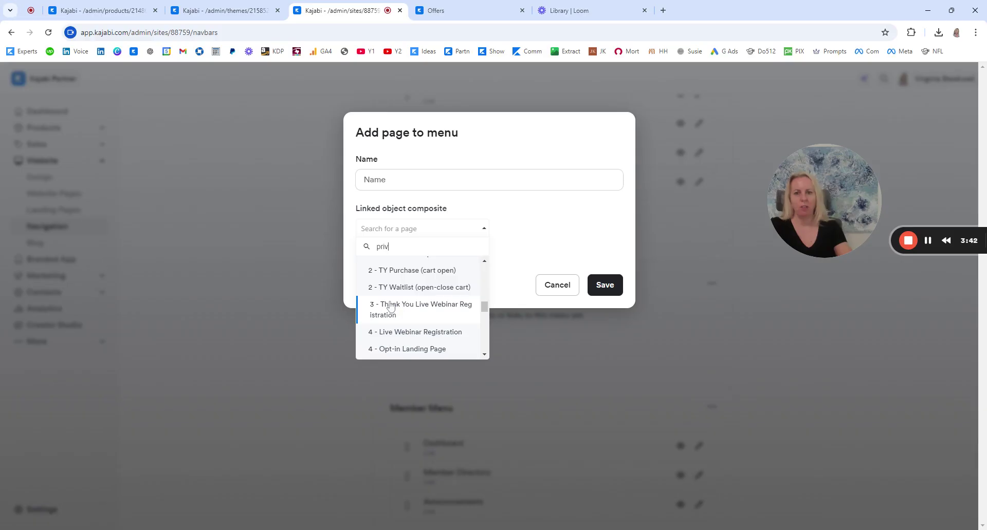
pyautogui.click(407, 289)
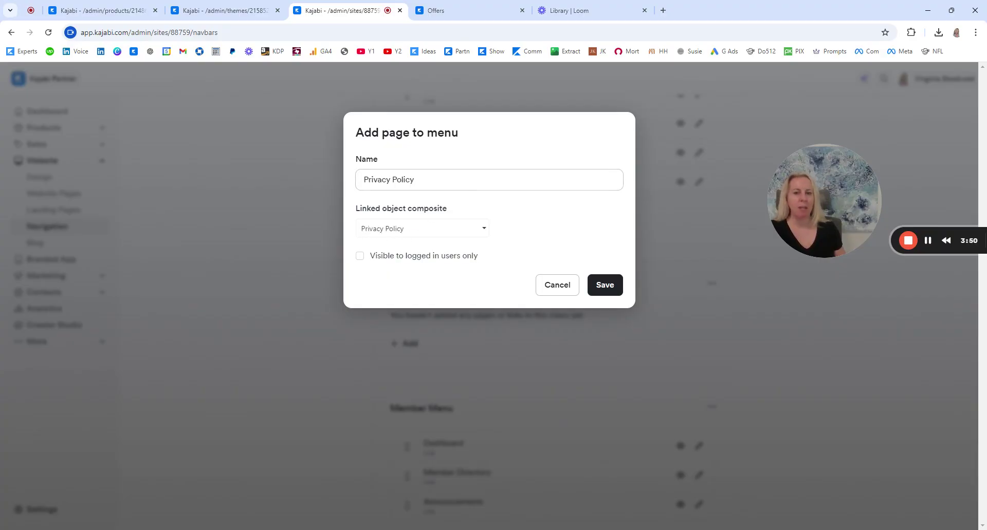
pyautogui.tripleClick(399, 180)
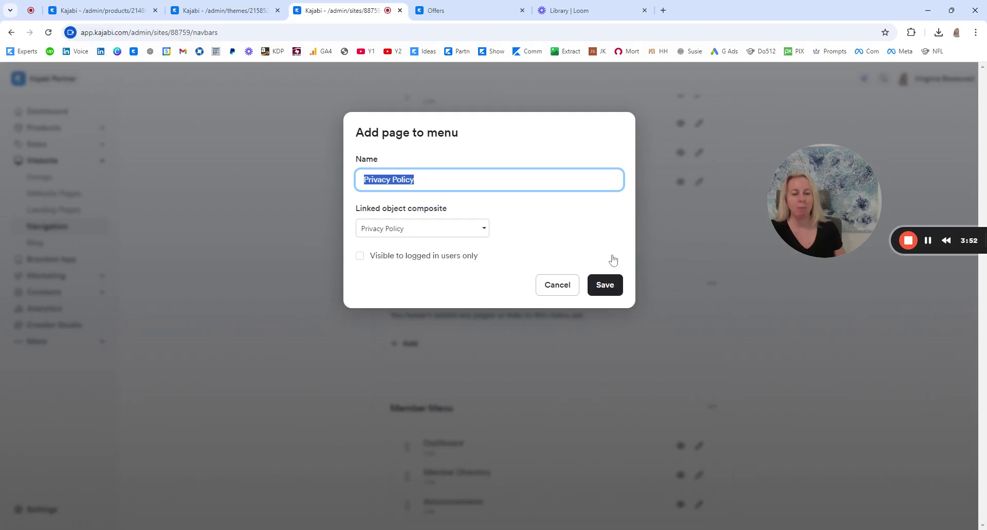
pyautogui.click(606, 286)
pyautogui.scroll(-1, 565, 247)
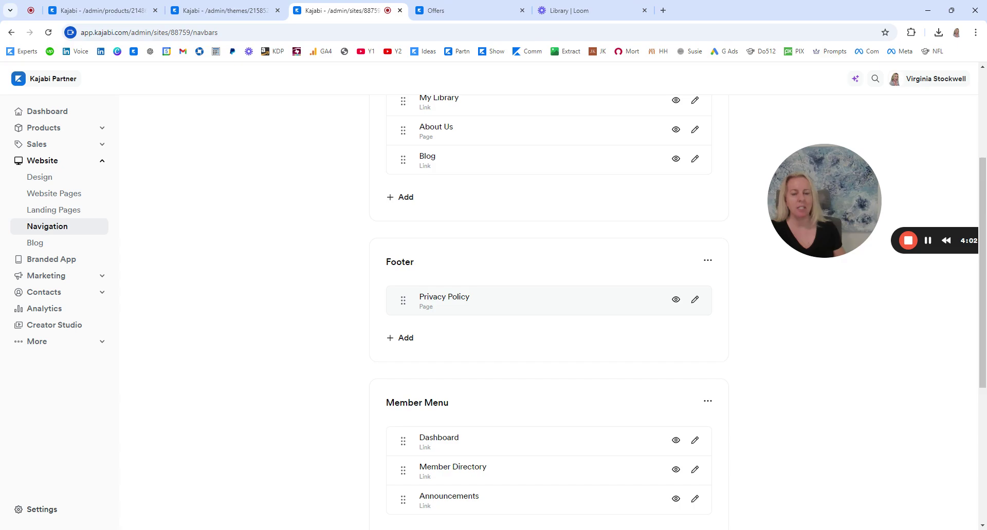
pyautogui.click(462, 8)
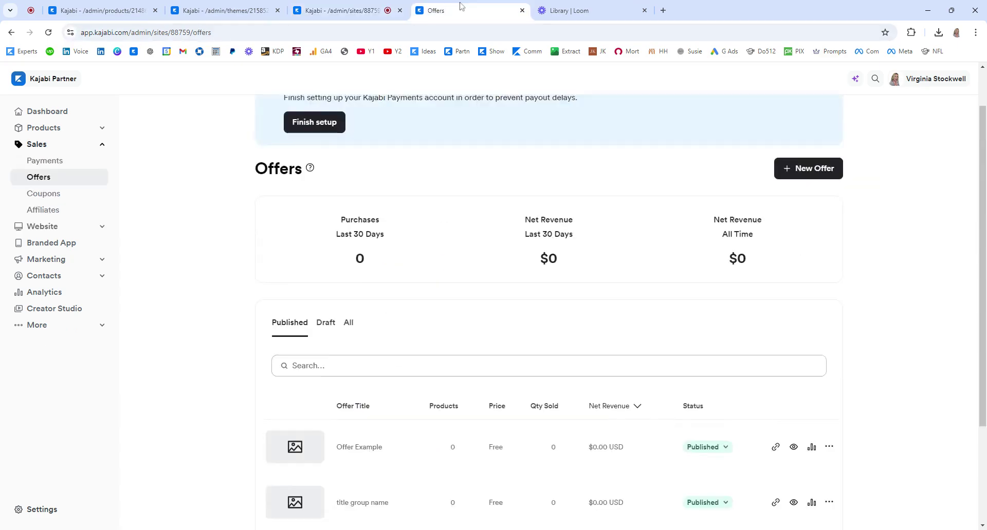
pyautogui.click(331, 11)
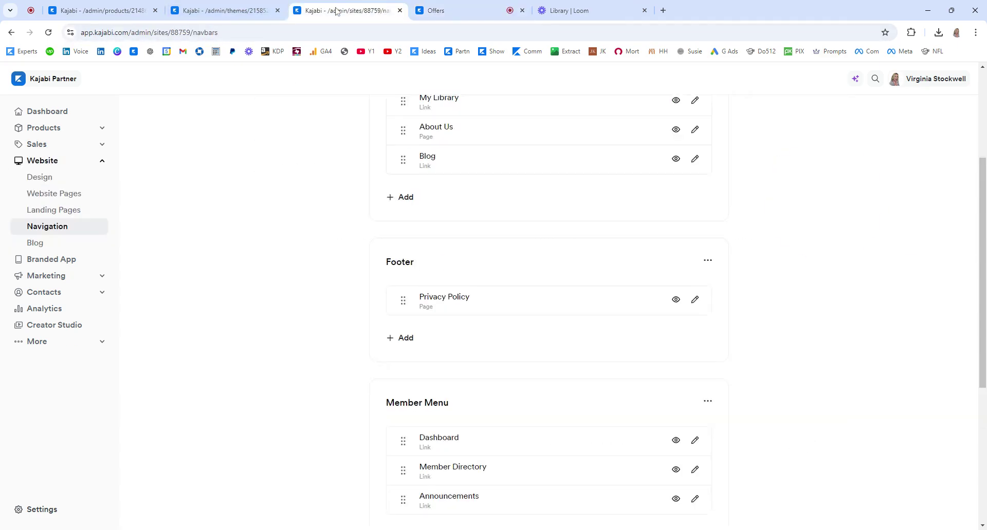
# Leave the Privacy Policy page editor and open the footer's link list block on the Thank You Purchase landing page
pyautogui.click(221, 10)
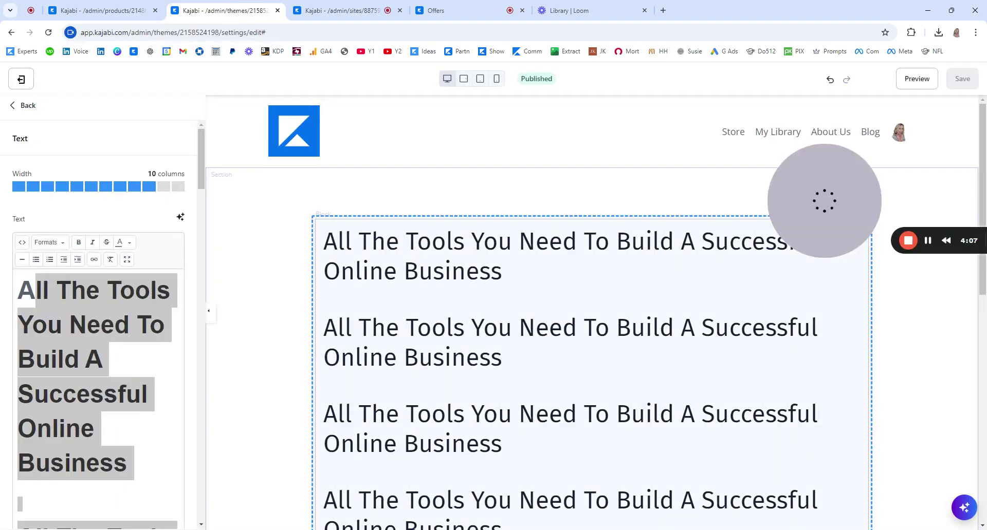
pyautogui.click(24, 82)
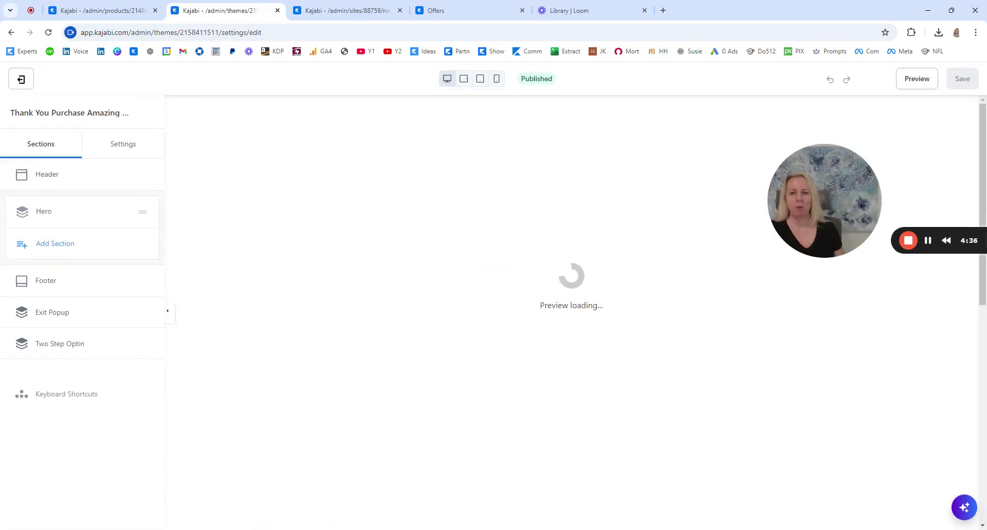
pyautogui.scroll(-1, 570, 311)
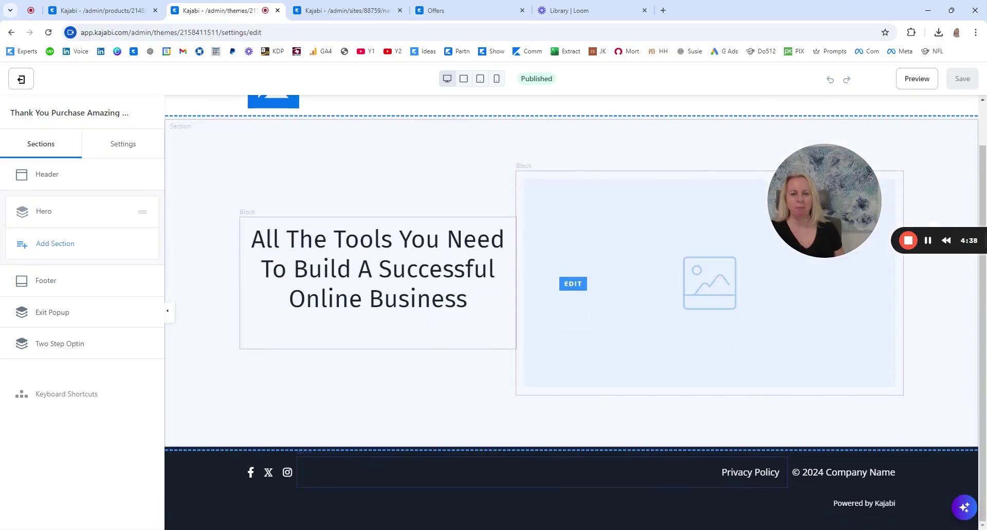
pyautogui.click(664, 470)
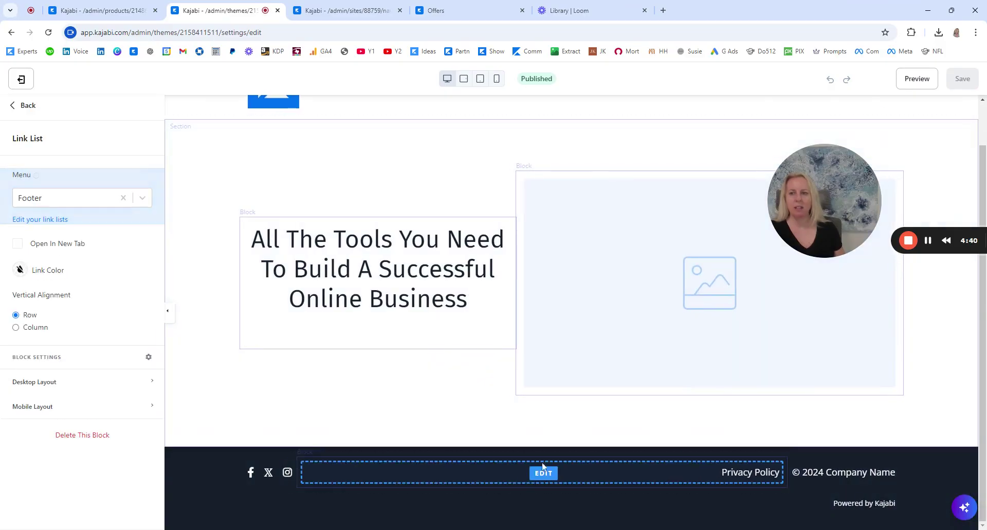
# Select Footer as the menu for the Link List block in the page's Footer section
pyautogui.click(187, 493)
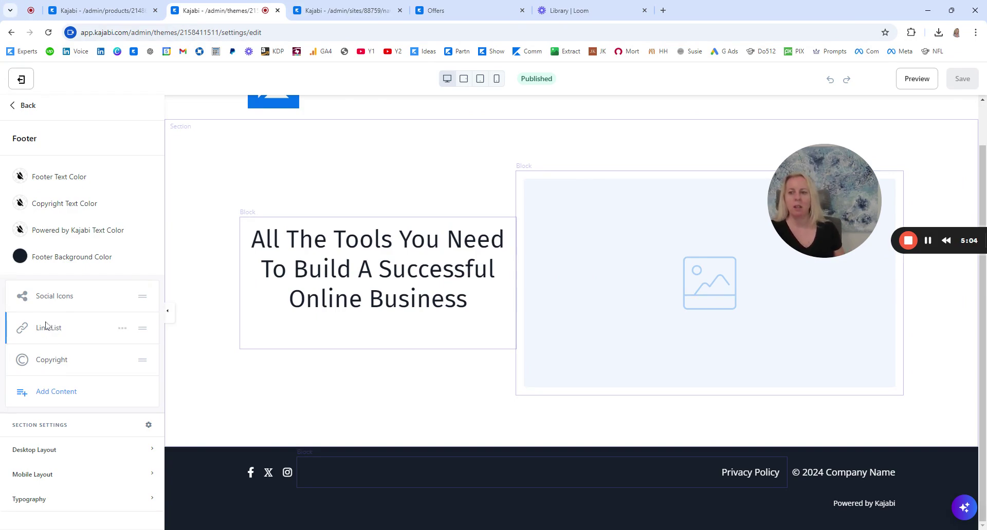
pyautogui.click(47, 329)
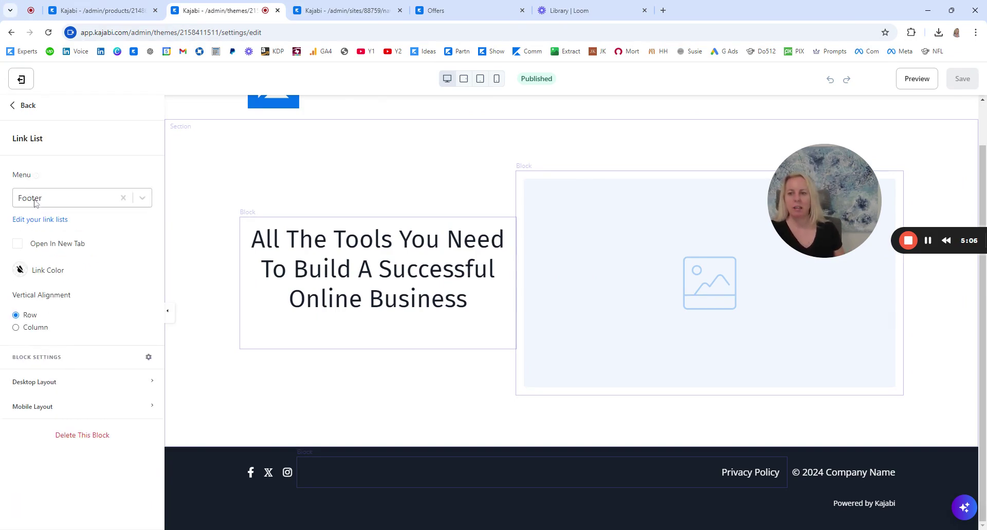
pyautogui.click(46, 202)
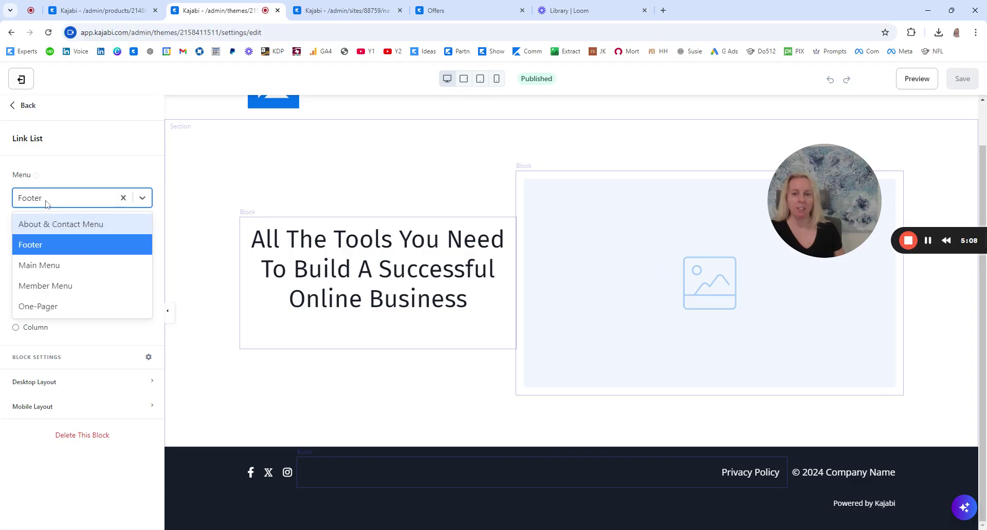
pyautogui.click(55, 251)
pyautogui.click(92, 134)
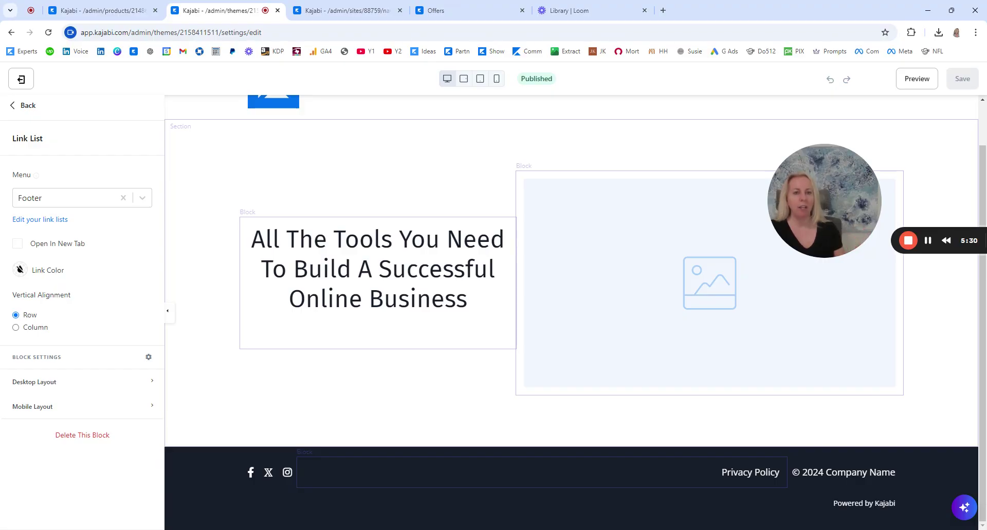
# Open the published offer Offer Example and start customizing its checkout page
pyautogui.click(343, 12)
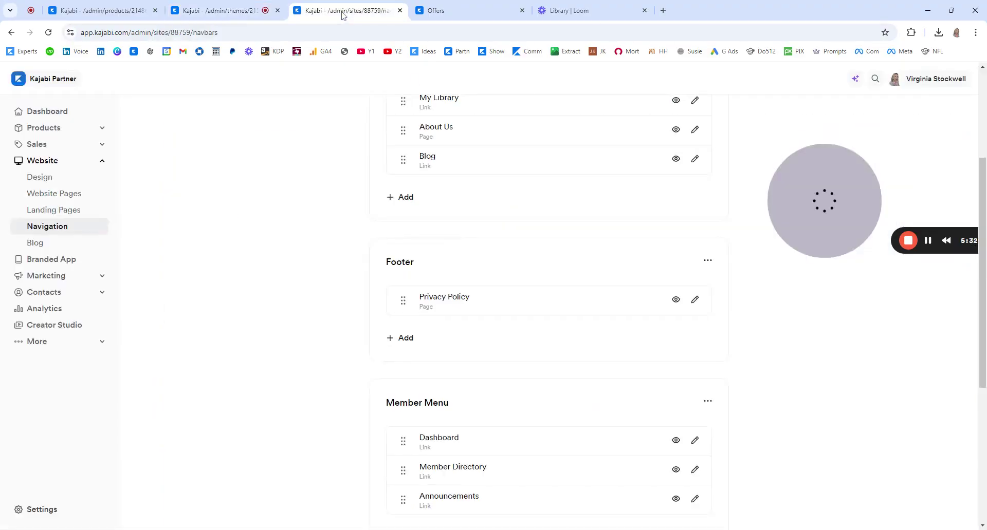
pyautogui.click(442, 10)
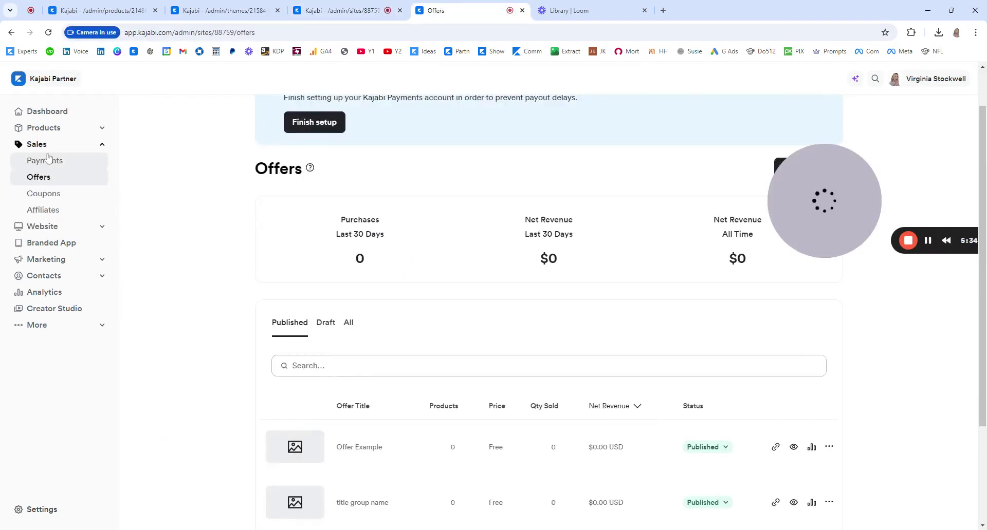
pyautogui.scroll(-3, 256, 266)
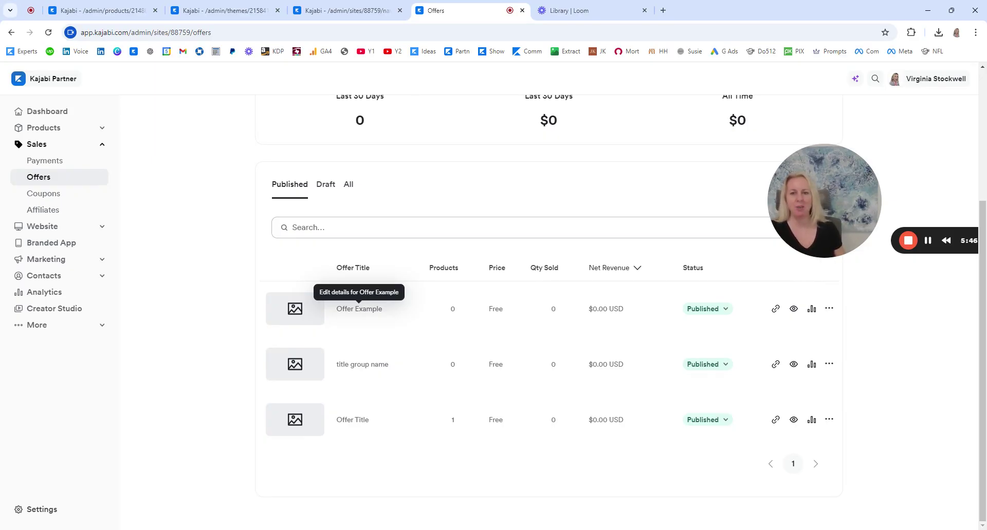
pyautogui.click(365, 316)
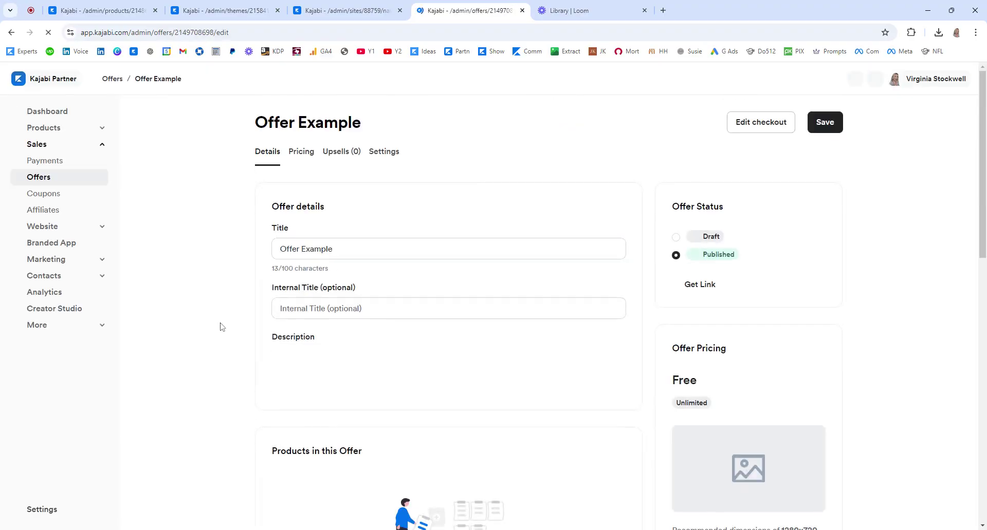
pyautogui.click(757, 131)
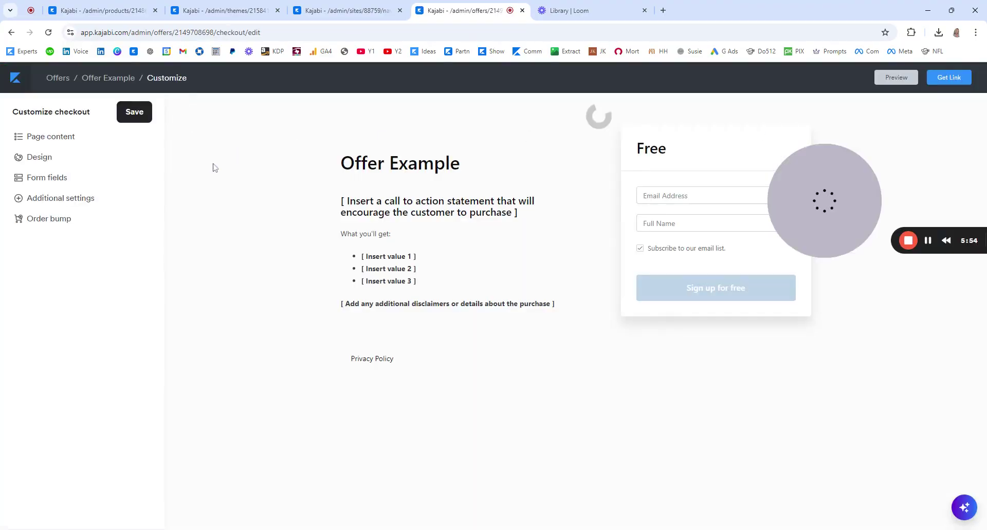
# Choose Footer as the footer menu in the checkout's additional settings and save the checkout page
pyautogui.click(27, 199)
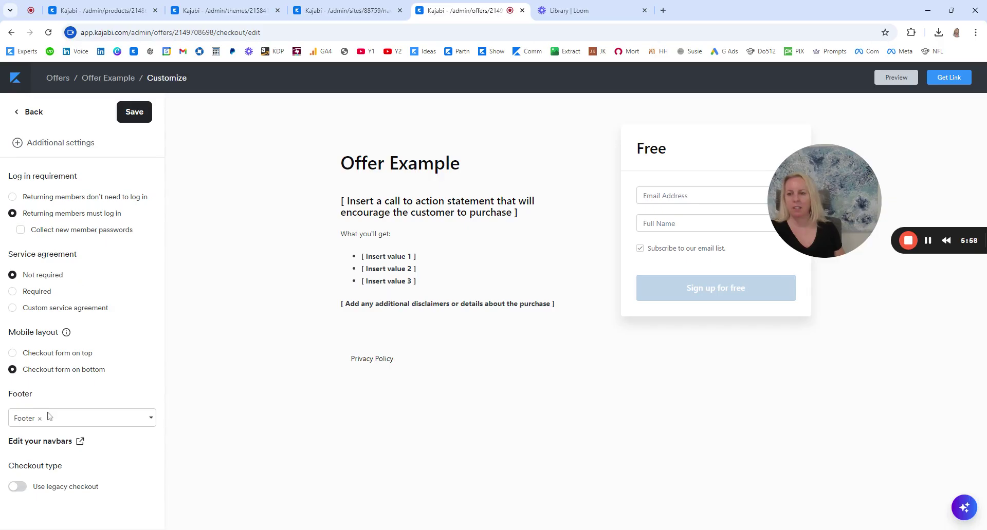
pyautogui.click(85, 419)
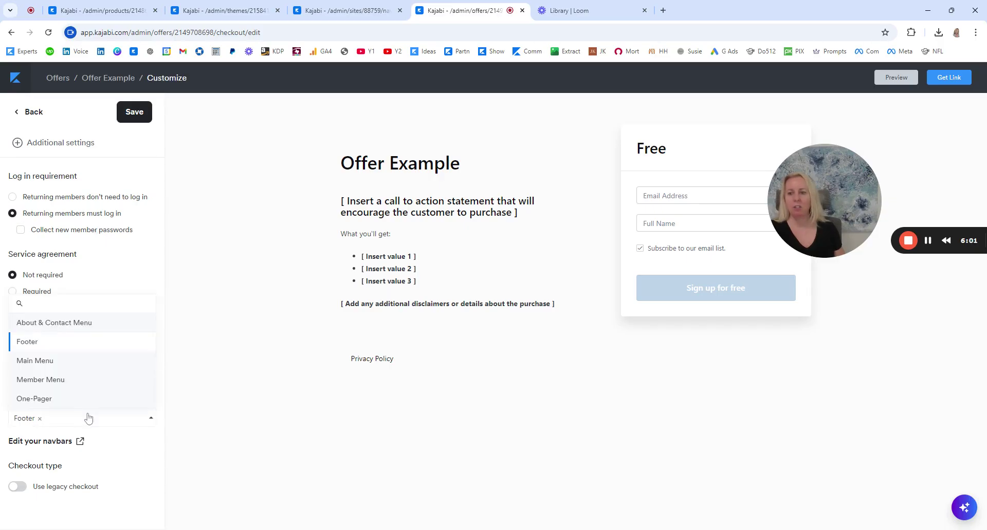
pyautogui.click(53, 342)
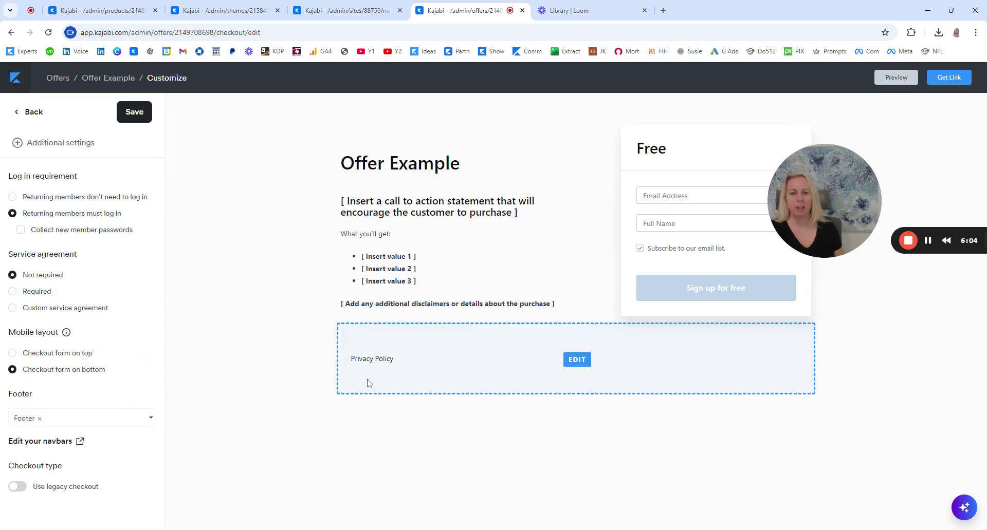
pyautogui.click(138, 116)
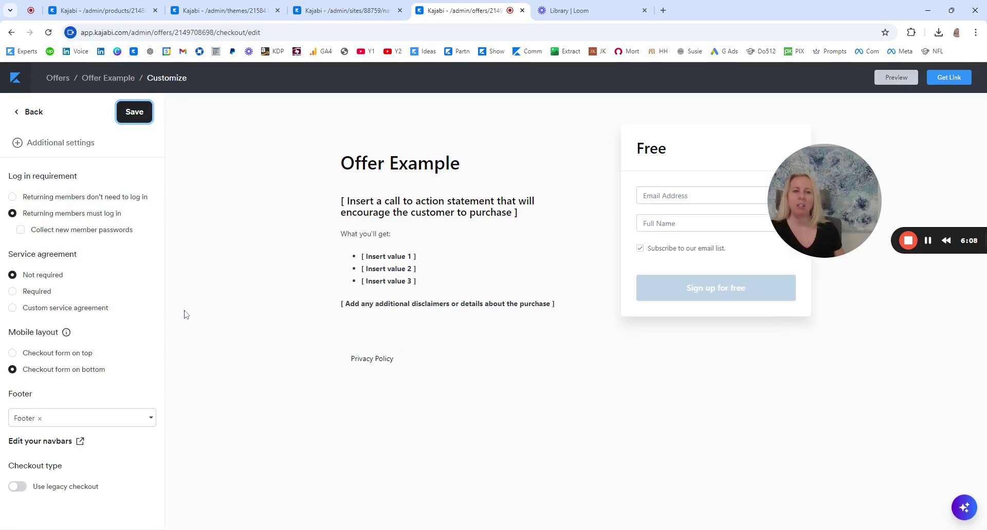